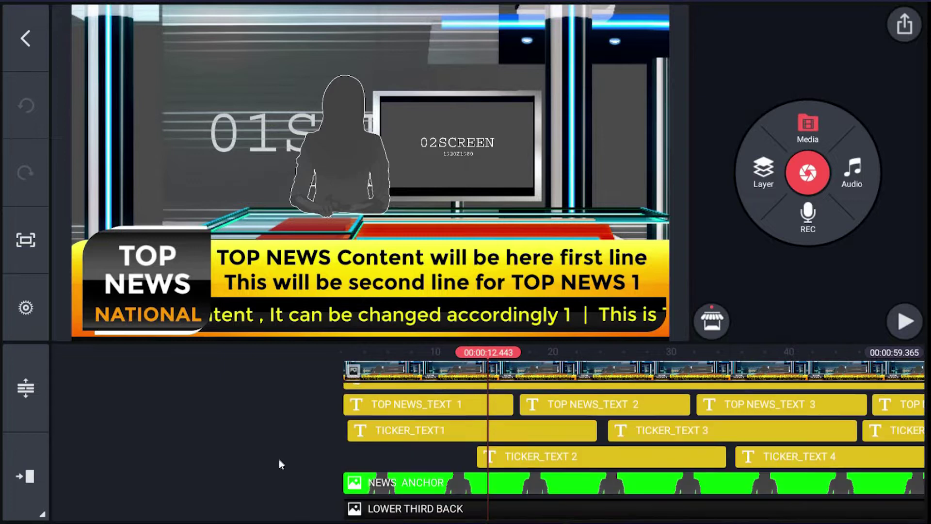
Step: Play the news template preview from the start, then stop it
{"action": "left_click_drag", "start_coordinate": [432, 457], "coordinate": [683, 501]}
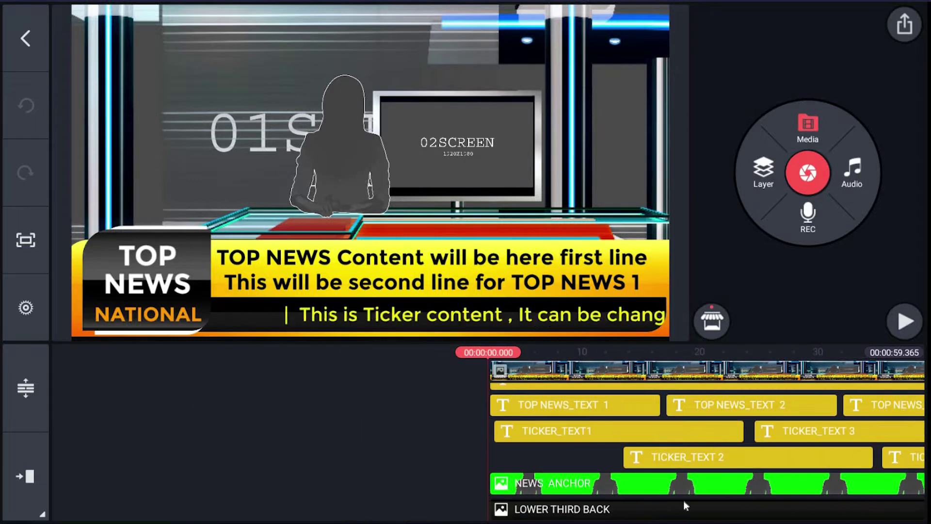
{"action": "left_click", "coordinate": [916, 326]}
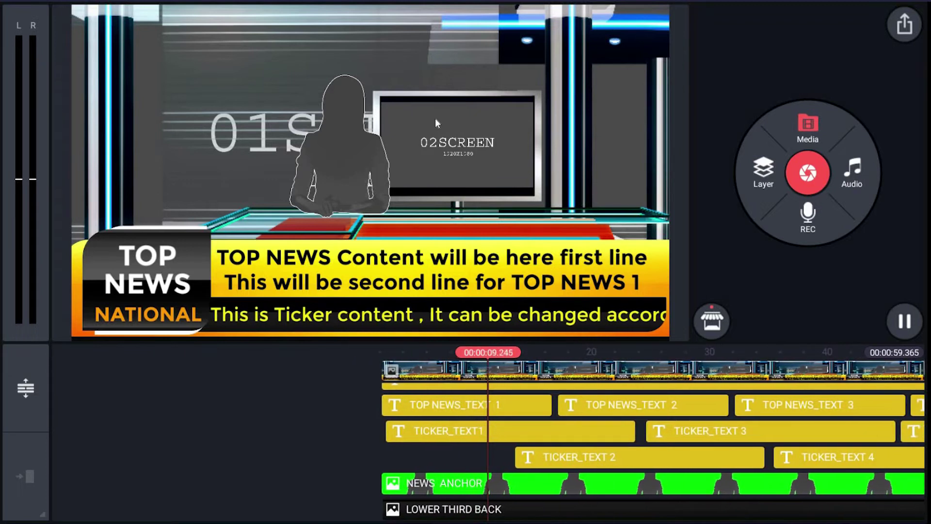
{"action": "left_click", "coordinate": [226, 428]}
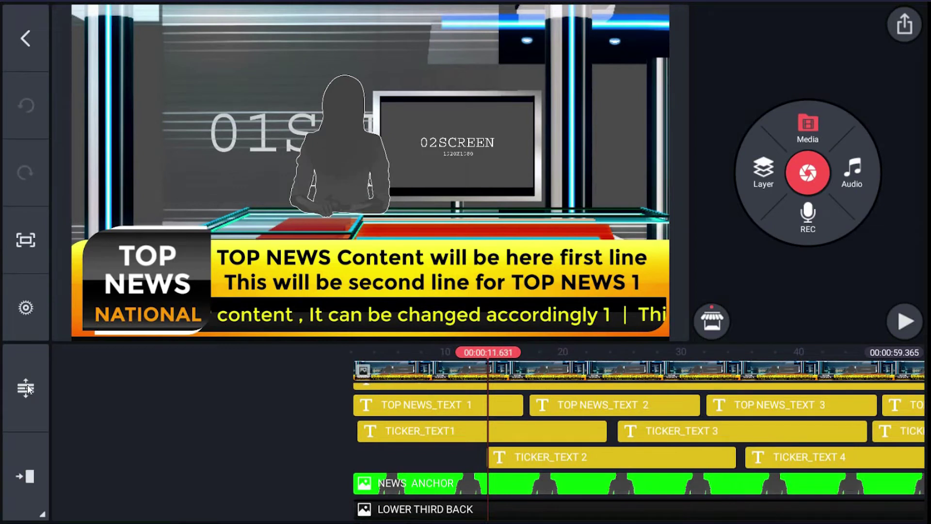
Step: Expand the timeline full-screen and scroll through the title, ticker, anchor and screen layers
{"action": "left_click", "coordinate": [26, 388]}
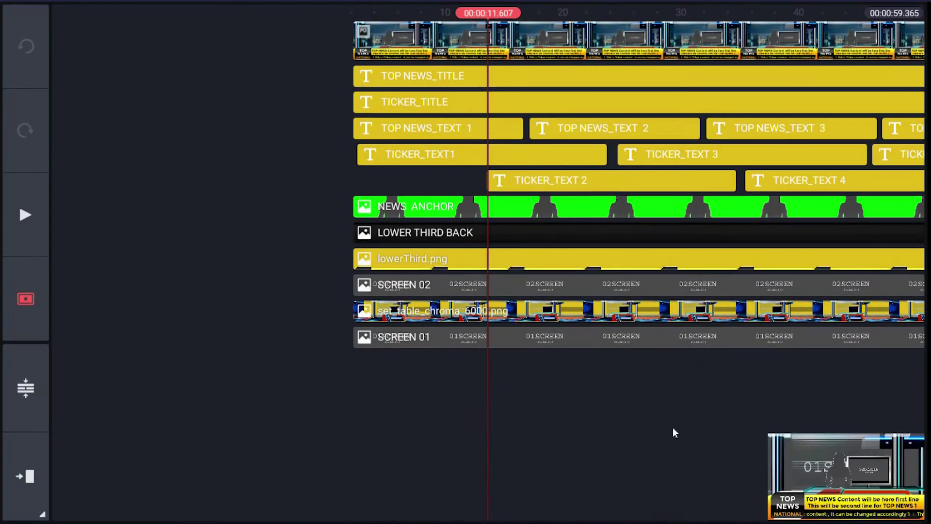
{"action": "scroll", "coordinate": [439, 410], "scroll_direction": "down", "scroll_amount": 5}
{"action": "scroll", "coordinate": [437, 409], "scroll_direction": "down", "scroll_amount": 1}
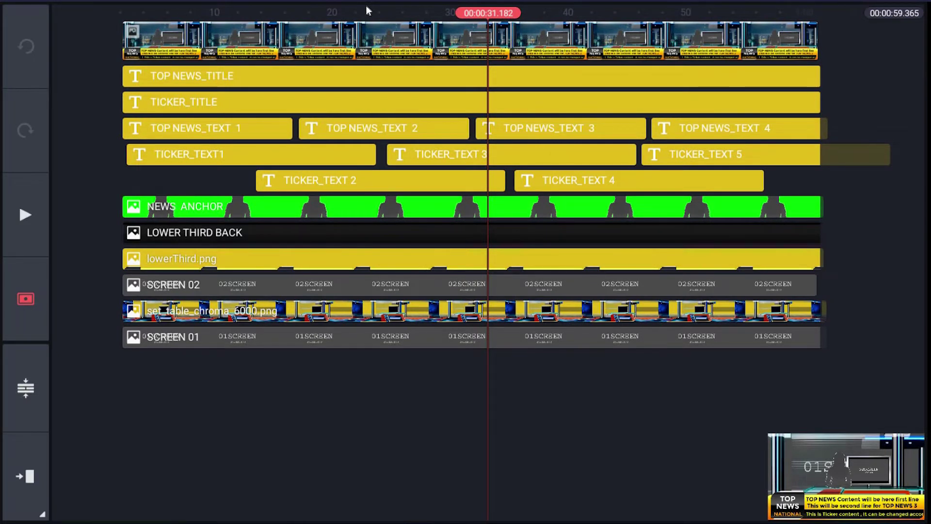
{"action": "scroll", "coordinate": [383, 26], "scroll_direction": "up", "scroll_amount": 1}
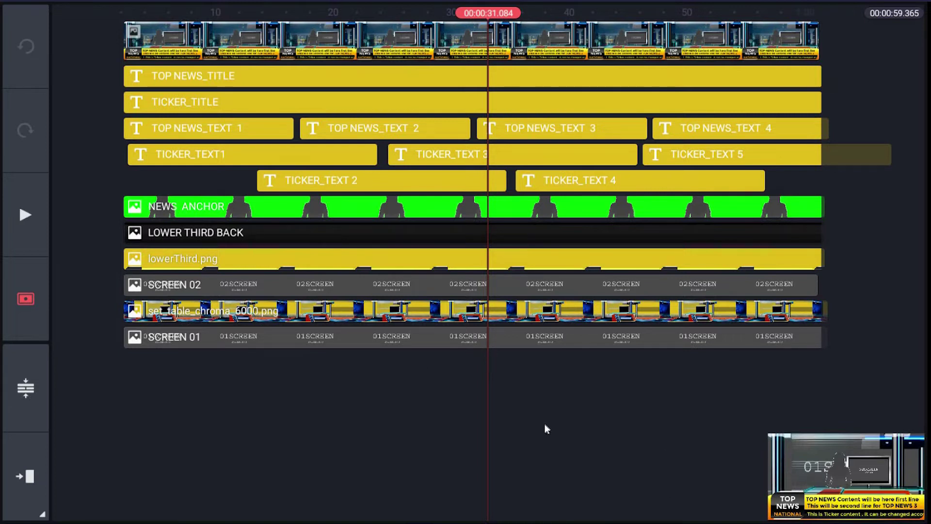
Step: Collapse the timeline so the preview sits above the tracks again
{"action": "left_click", "coordinate": [36, 390]}
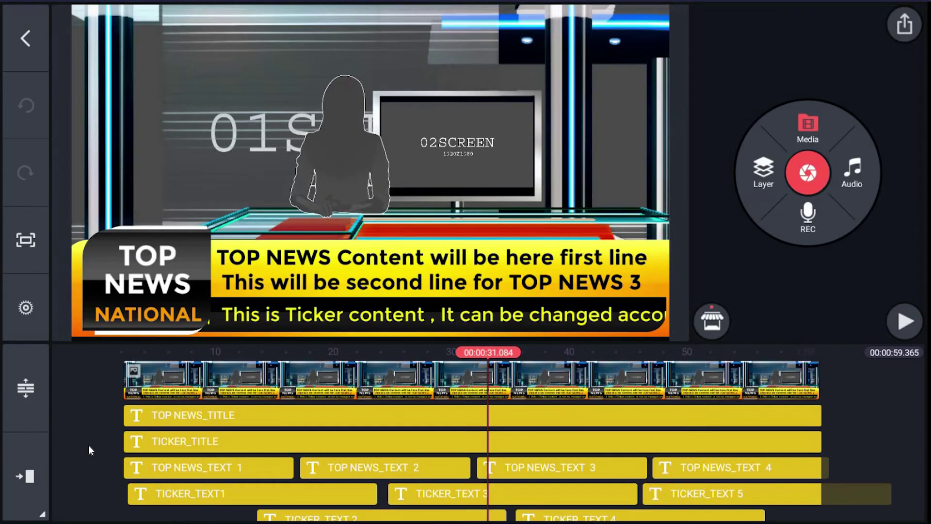
{"action": "scroll", "coordinate": [197, 398], "scroll_direction": "up", "scroll_amount": 10}
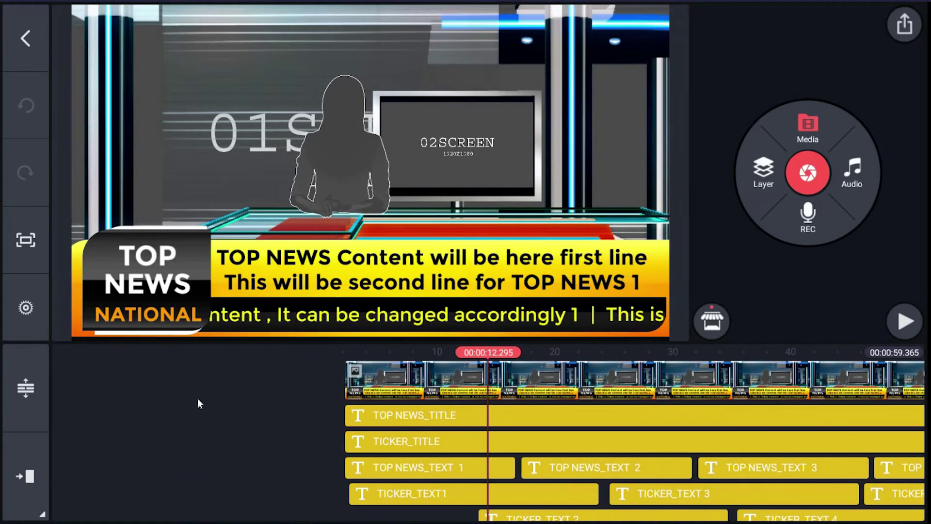
{"action": "scroll", "coordinate": [207, 402], "scroll_direction": "down", "scroll_amount": 5}
{"action": "scroll", "coordinate": [207, 402], "scroll_direction": "up", "scroll_amount": 4}
{"action": "scroll", "coordinate": [339, 427], "scroll_direction": "up", "scroll_amount": 2}
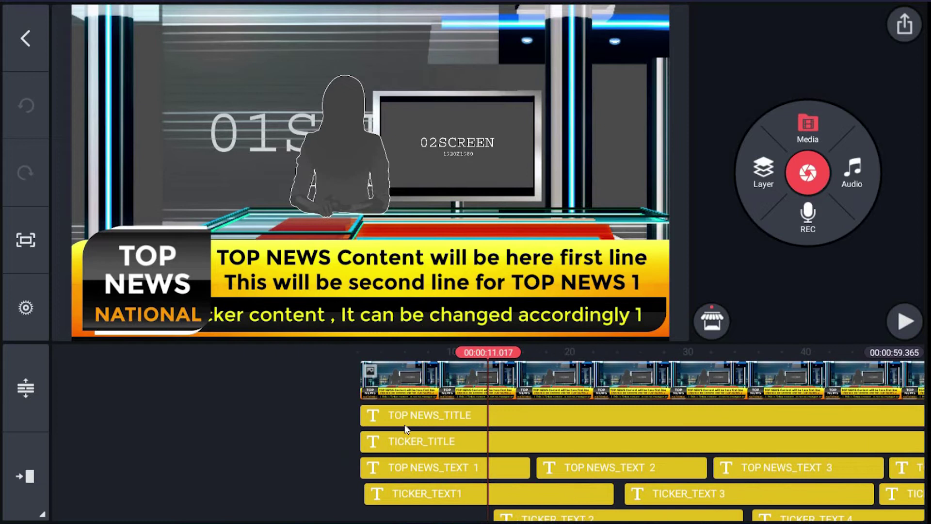
Step: Review the TOP NEWS title text and confirm it unchanged
{"action": "left_click", "coordinate": [419, 422]}
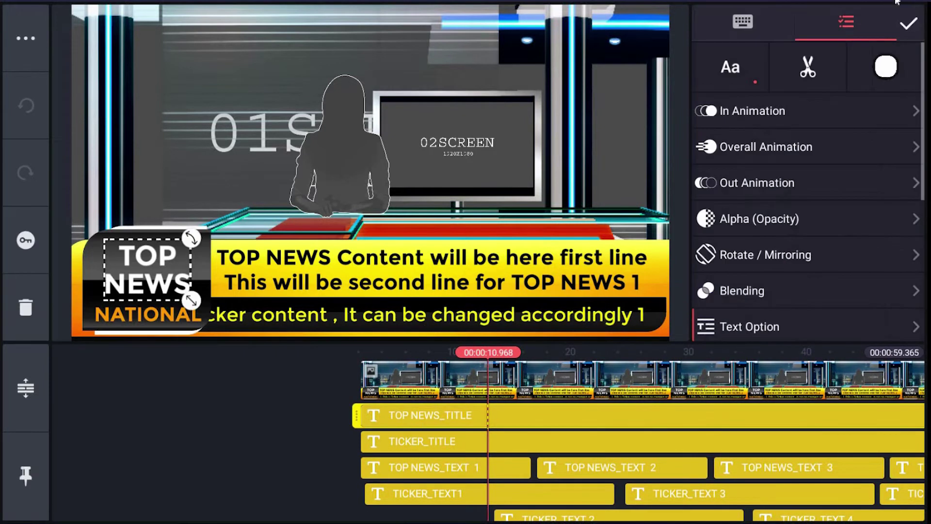
{"action": "left_click", "coordinate": [148, 269]}
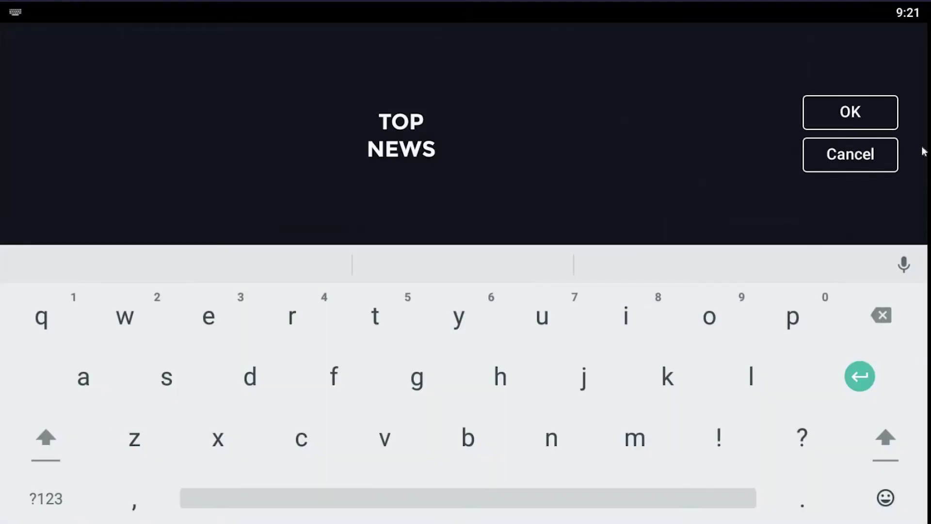
{"action": "left_click", "coordinate": [879, 119]}
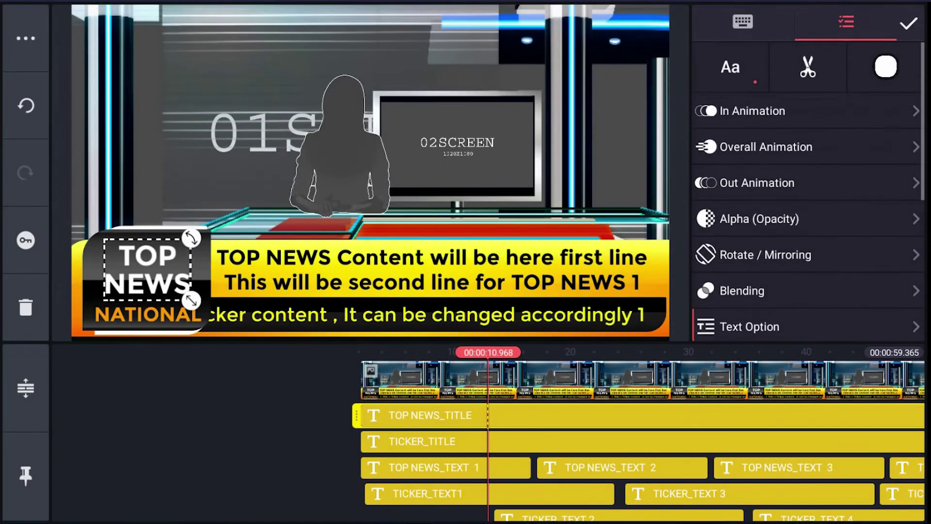
{"action": "left_click", "coordinate": [166, 430]}
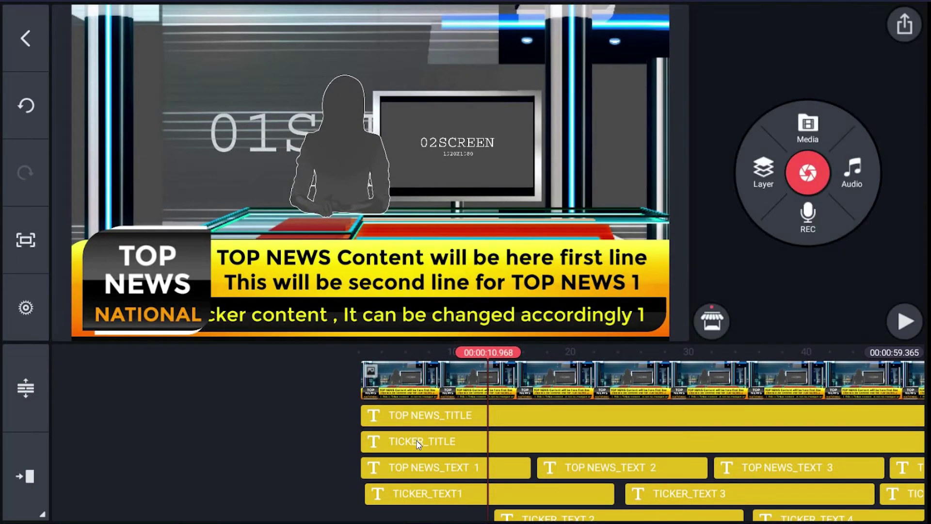
Step: Review the NATIONAL ticker title text, keep its wording, and deselect the layer
{"action": "left_click", "coordinate": [417, 443]}
{"action": "left_click", "coordinate": [737, 30]}
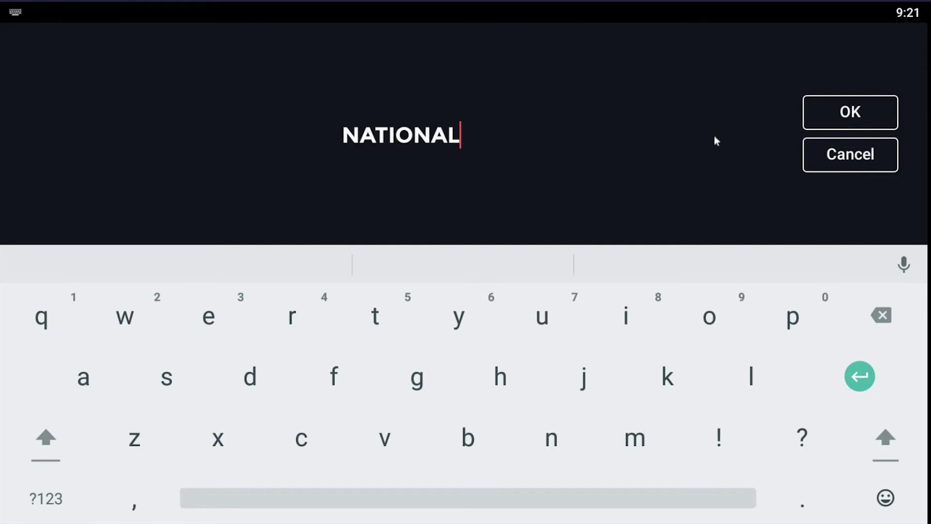
{"action": "left_click", "coordinate": [828, 119]}
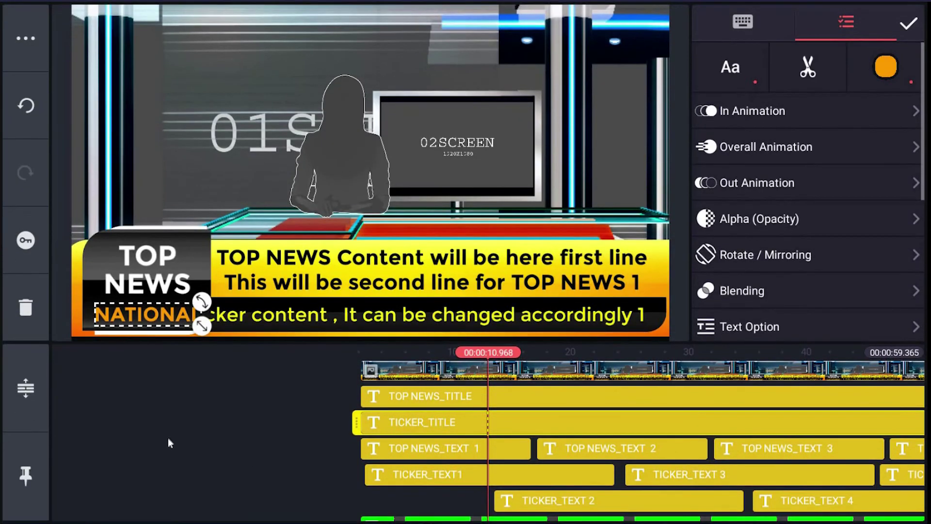
{"action": "left_click", "coordinate": [252, 455]}
{"action": "left_click_drag", "start_coordinate": [299, 480], "coordinate": [237, 479]}
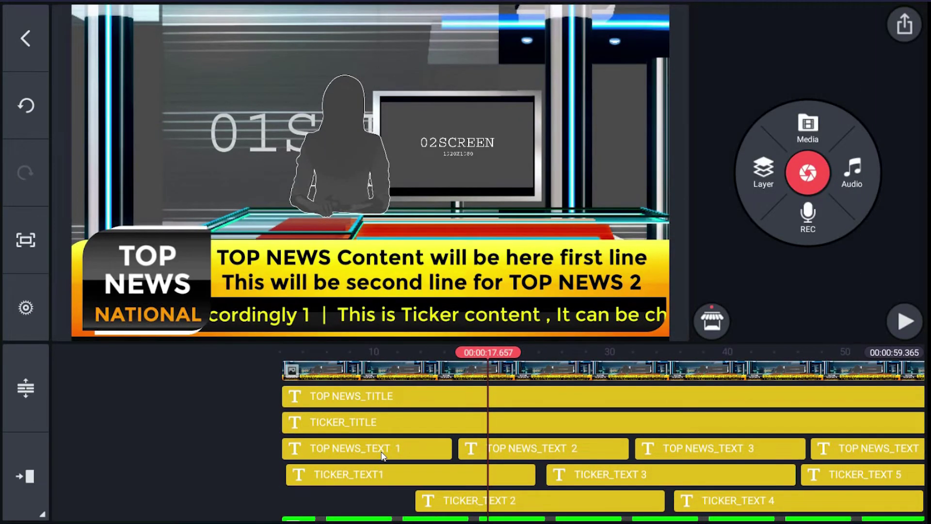
{"action": "left_click", "coordinate": [469, 275]}
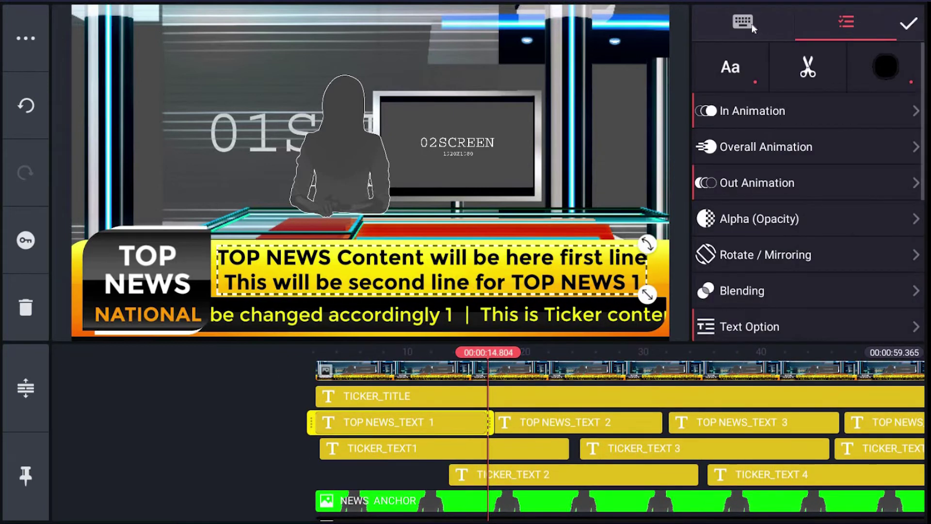
{"action": "left_click", "coordinate": [752, 26]}
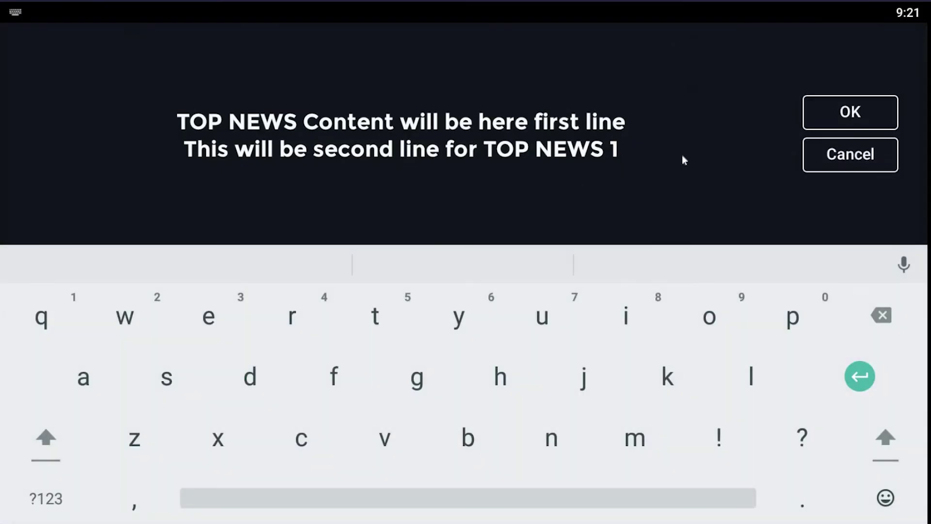
{"action": "left_click", "coordinate": [814, 113]}
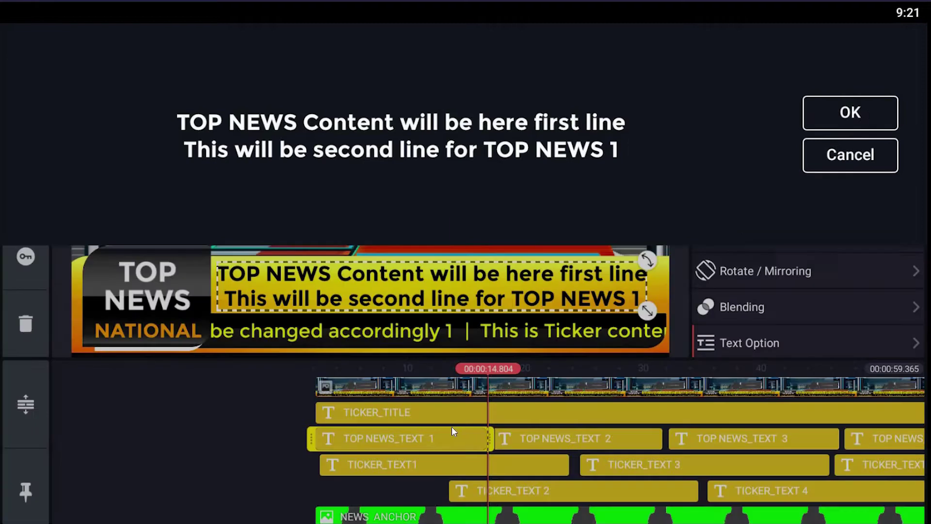
{"action": "left_click", "coordinate": [630, 432]}
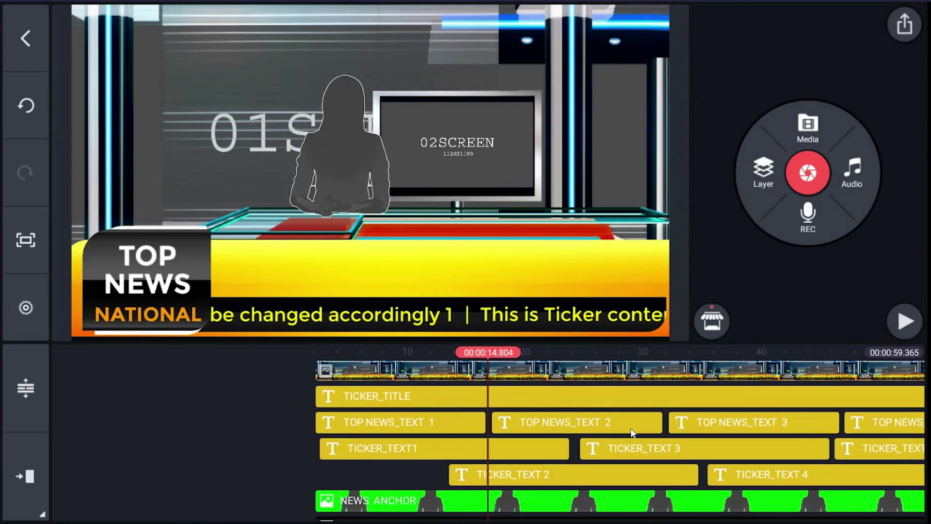
{"action": "left_click", "coordinate": [631, 427]}
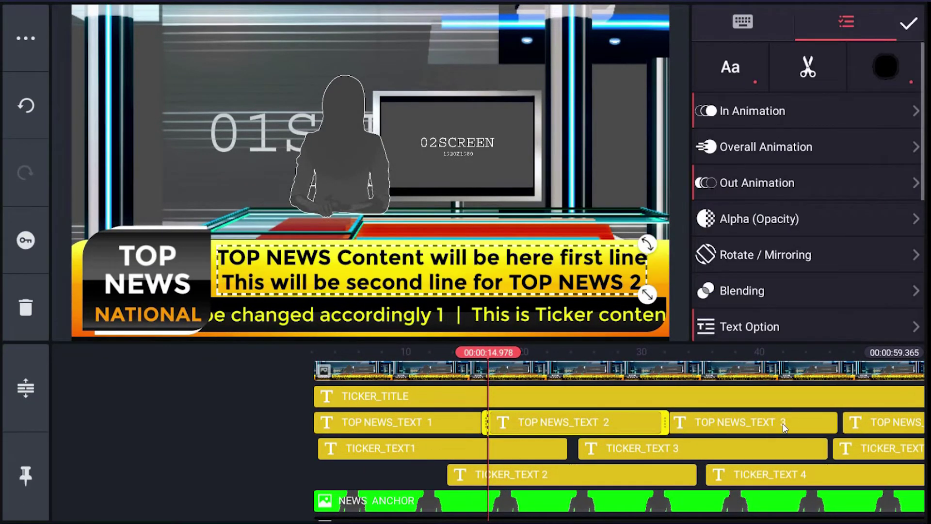
{"action": "left_click", "coordinate": [201, 458]}
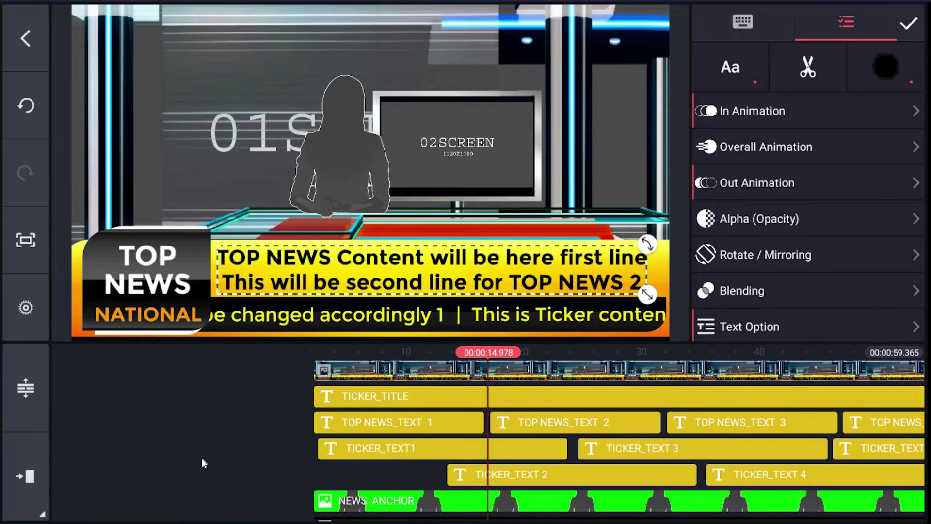
{"action": "scroll", "coordinate": [121, 427], "scroll_direction": "down", "scroll_amount": 3}
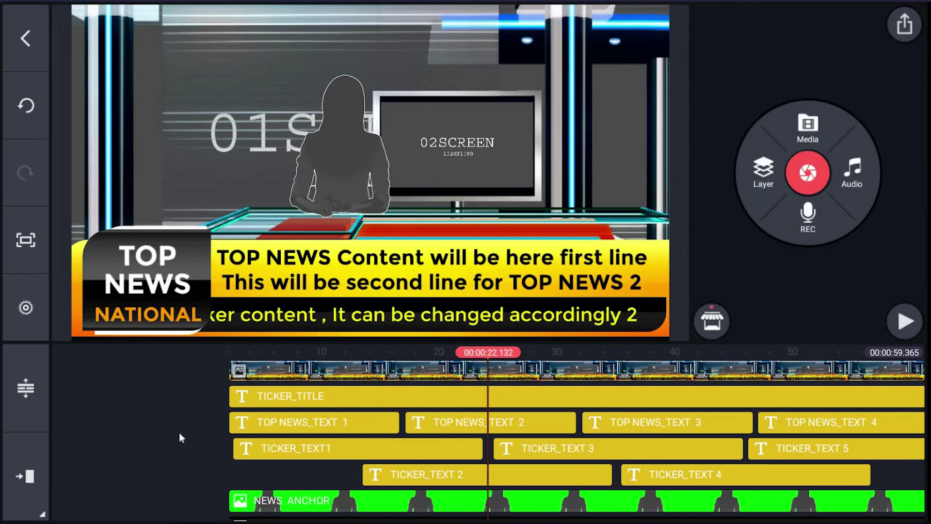
{"action": "scroll", "coordinate": [316, 451], "scroll_direction": "up", "scroll_amount": 5}
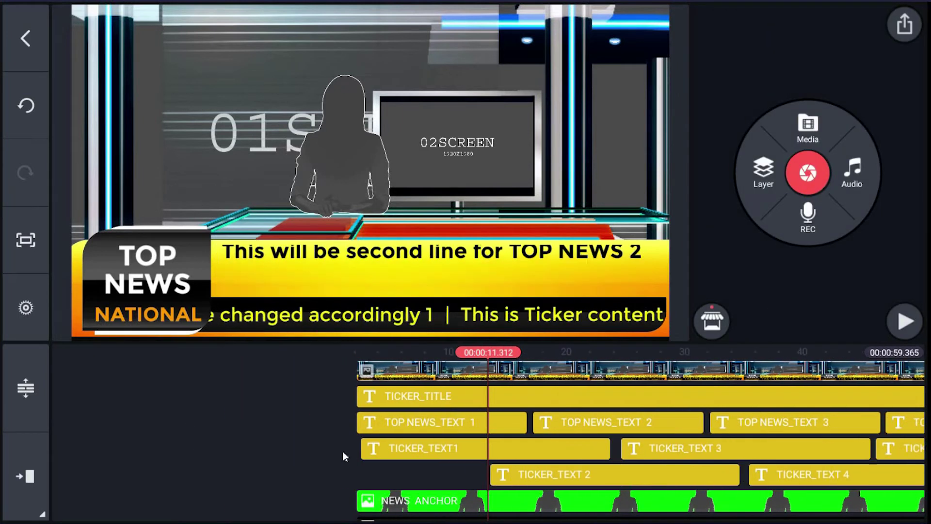
{"action": "left_click", "coordinate": [473, 449]}
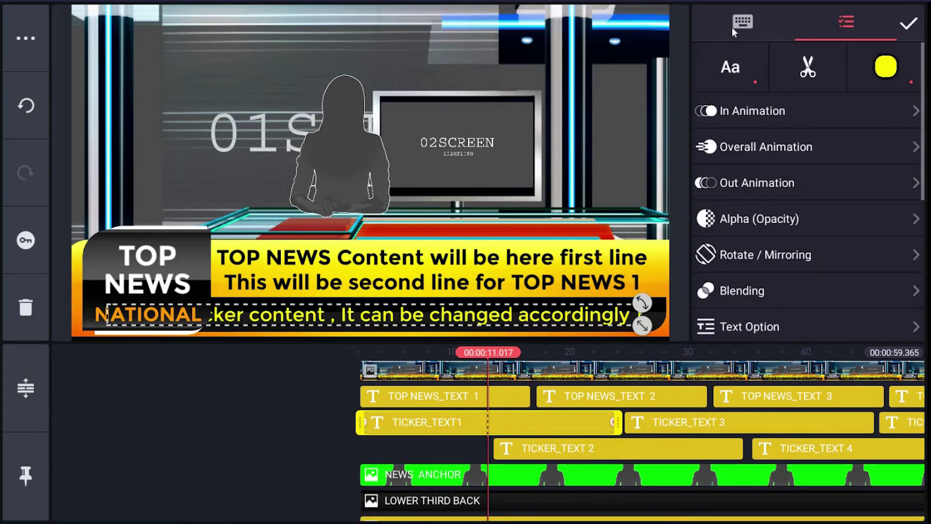
{"action": "left_click", "coordinate": [734, 32]}
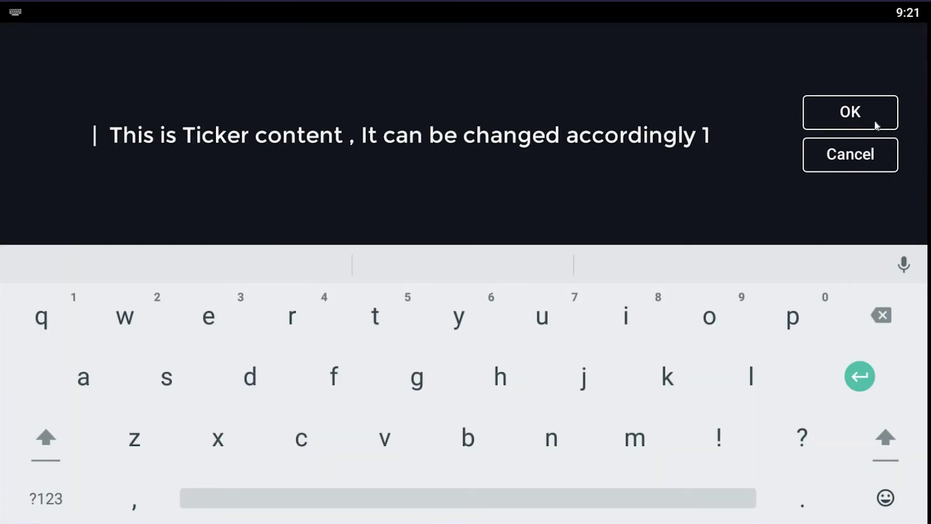
{"action": "left_click", "coordinate": [893, 119]}
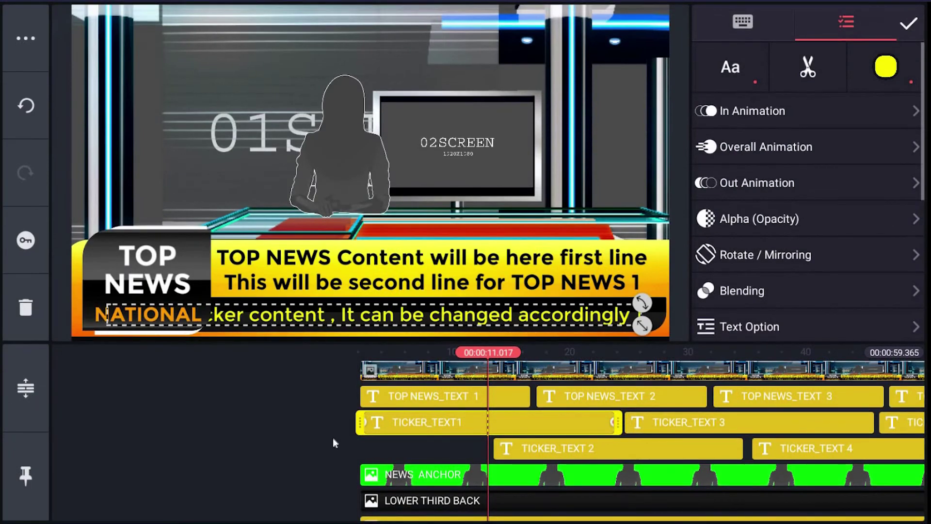
{"action": "left_click", "coordinate": [293, 444]}
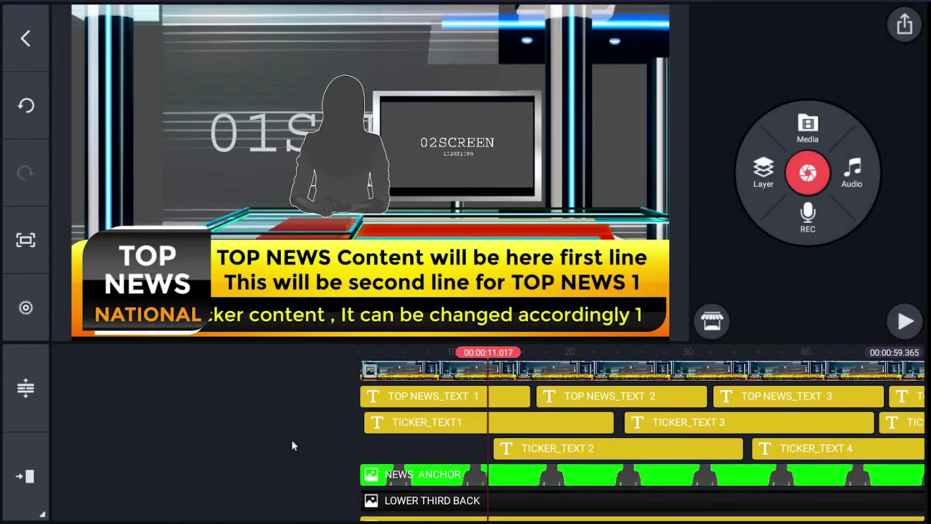
{"action": "scroll", "coordinate": [286, 411], "scroll_direction": "down", "scroll_amount": 3}
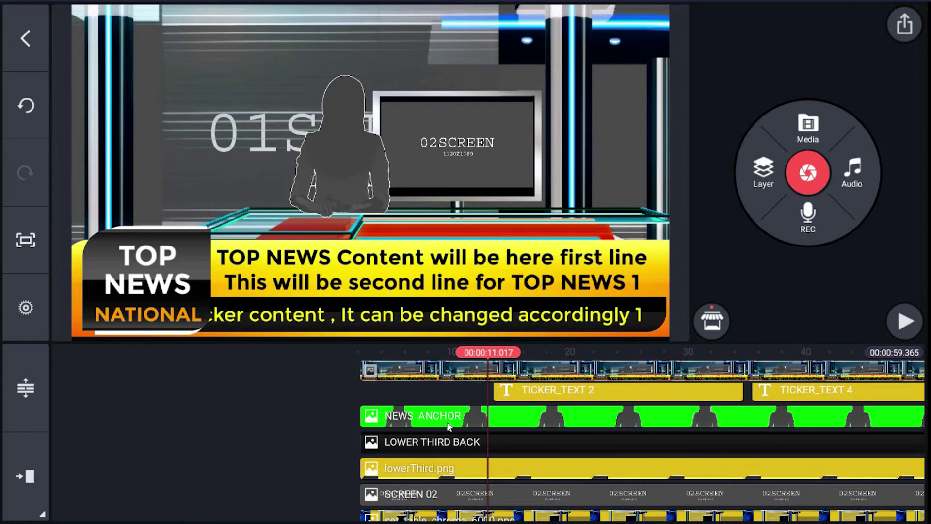
Step: Swap the NEWS ANCHOR silhouette for the green-screen anchor video from SharedFolder, accepting the IDR warning
{"action": "left_click", "coordinate": [449, 426]}
{"action": "left_click", "coordinate": [739, 26]}
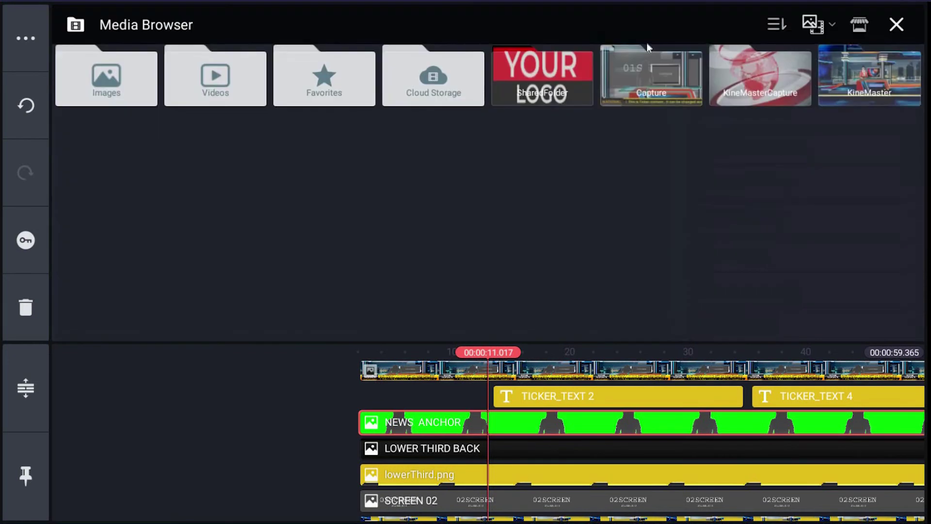
{"action": "left_click", "coordinate": [577, 89]}
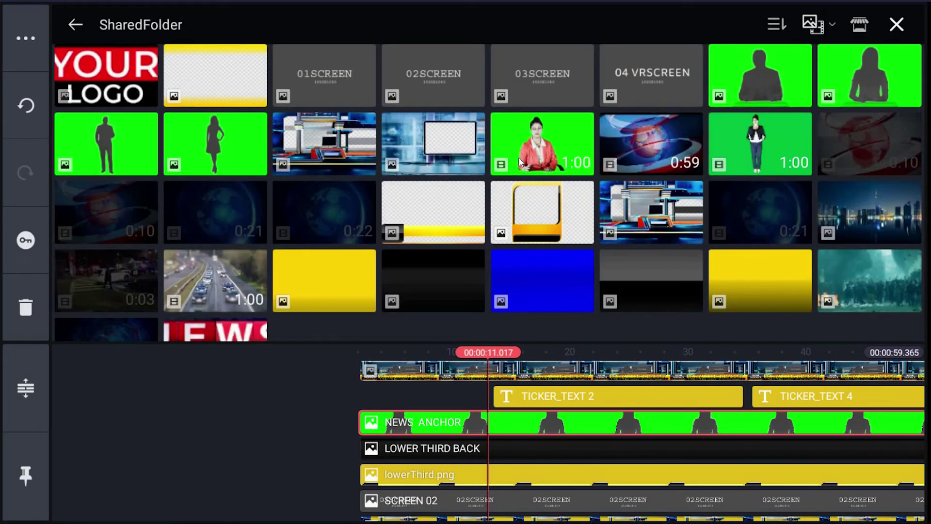
{"action": "left_click", "coordinate": [519, 157]}
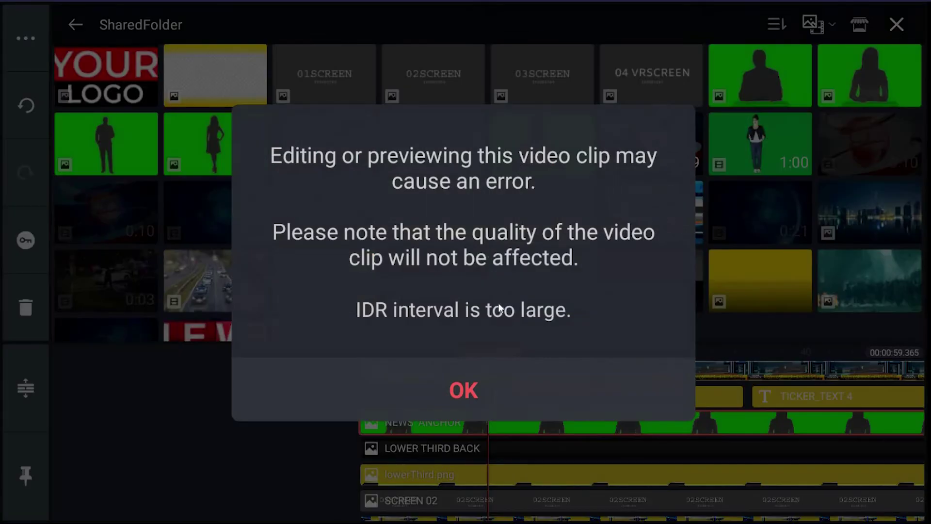
{"action": "left_click", "coordinate": [464, 388]}
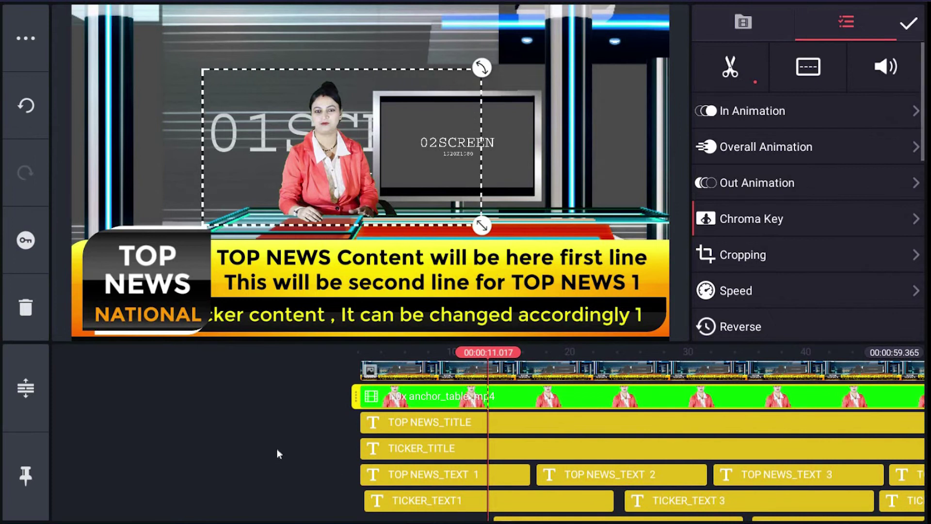
{"action": "left_click_drag", "start_coordinate": [276, 449], "coordinate": [188, 373]}
{"action": "left_click_drag", "start_coordinate": [180, 443], "coordinate": [183, 393]}
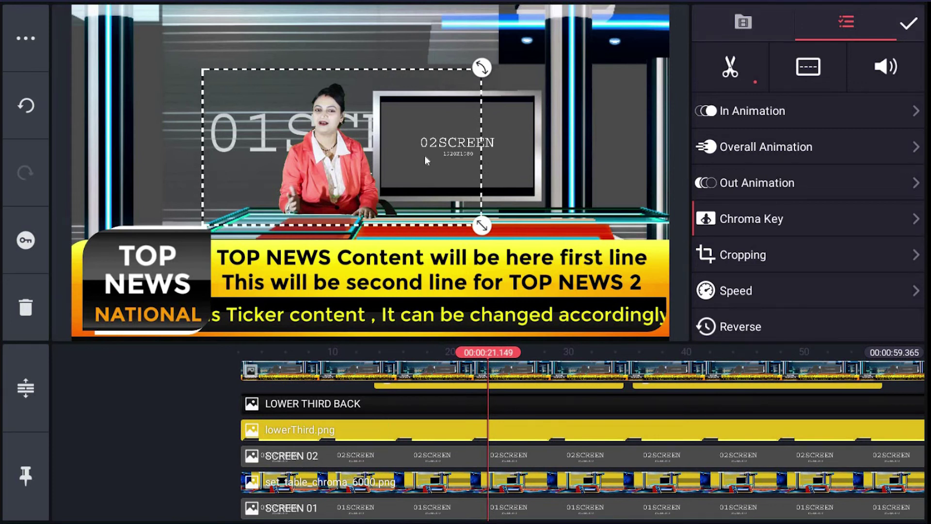
Step: Replace the SCREEN 02 layer with the highway traffic car video from SharedFolder
{"action": "left_click", "coordinate": [357, 458]}
{"action": "left_click", "coordinate": [363, 455]}
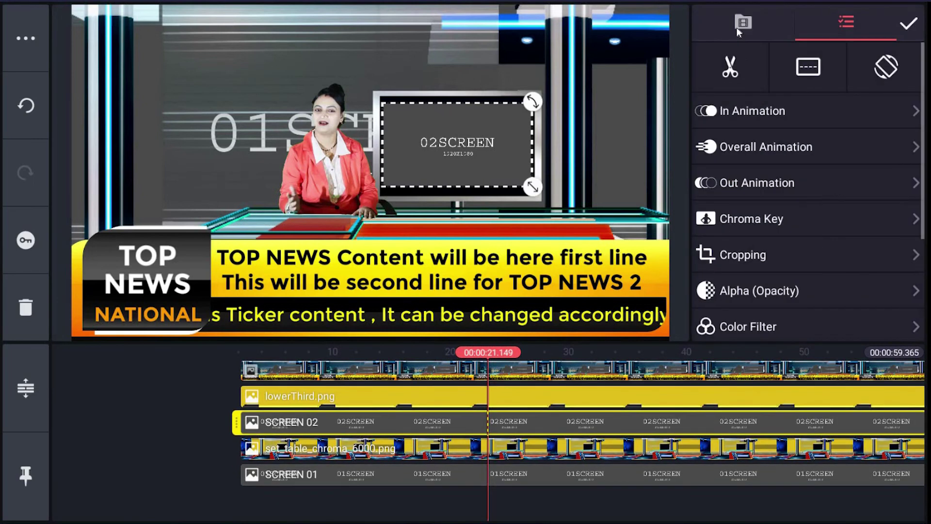
{"action": "left_click", "coordinate": [740, 26]}
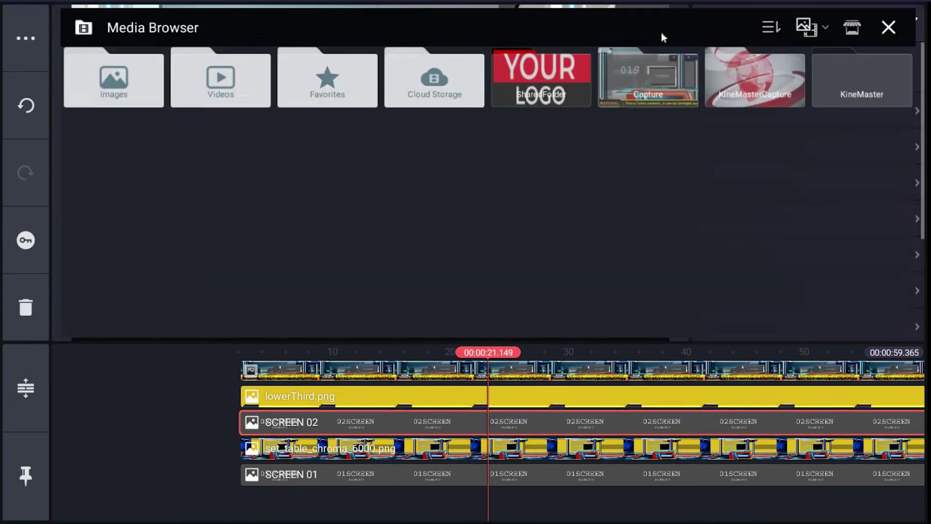
{"action": "left_click", "coordinate": [537, 89]}
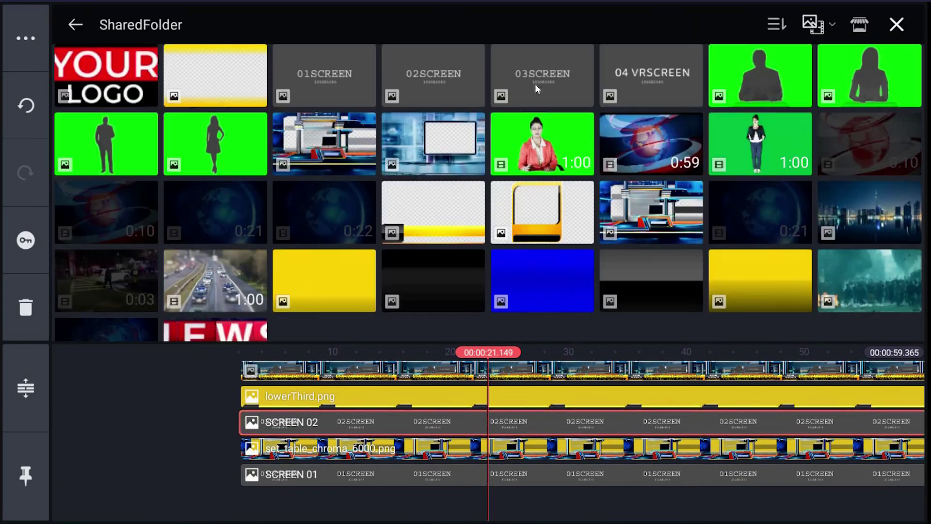
{"action": "left_click", "coordinate": [235, 284]}
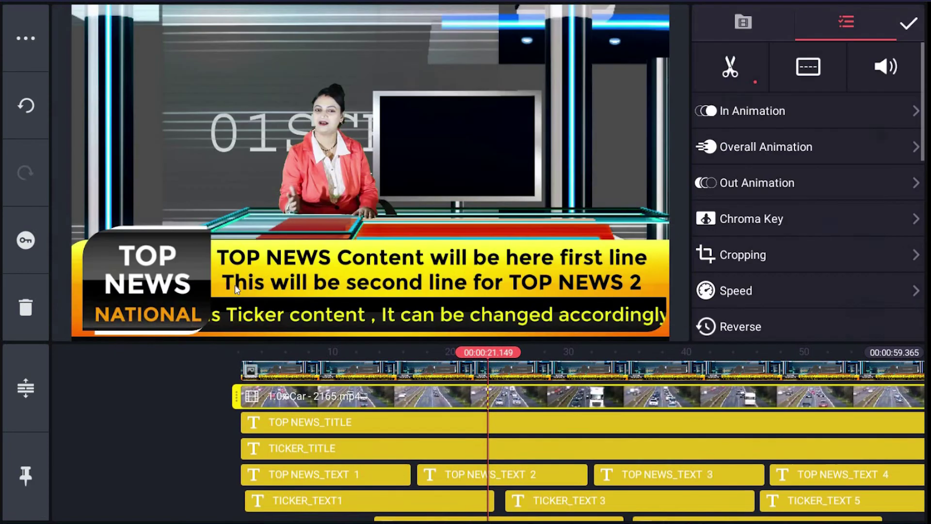
{"action": "left_click", "coordinate": [152, 448]}
Step: Replace the SCREEN 01 background with the city-night Bg.jpg image from SharedFolder
{"action": "scroll", "coordinate": [150, 437], "scroll_direction": "down", "scroll_amount": 1}
{"action": "scroll", "coordinate": [157, 394], "scroll_direction": "down", "scroll_amount": 5}
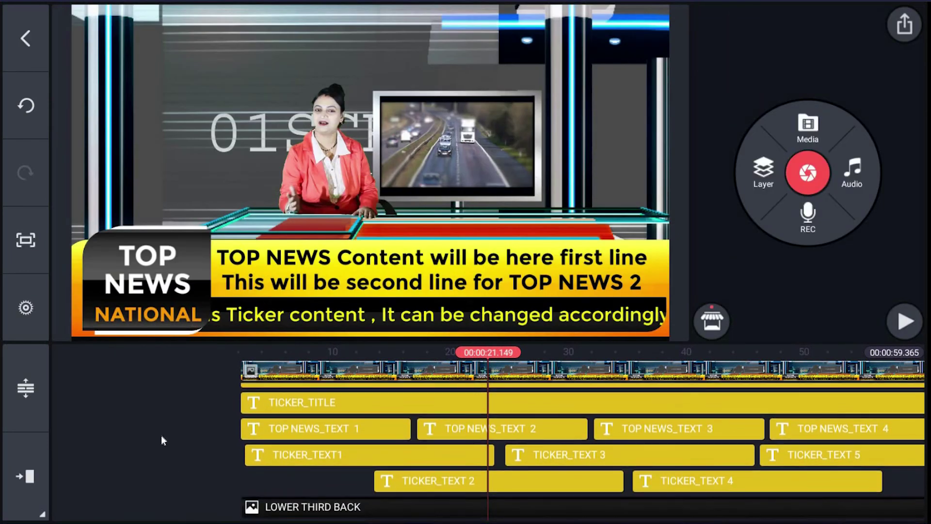
{"action": "scroll", "coordinate": [181, 397], "scroll_direction": "down", "scroll_amount": 1}
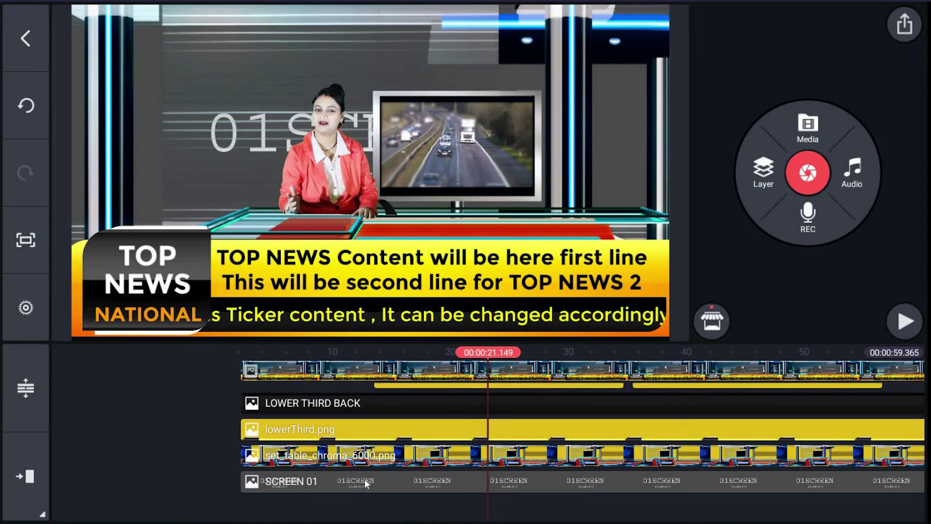
{"action": "left_click", "coordinate": [364, 479]}
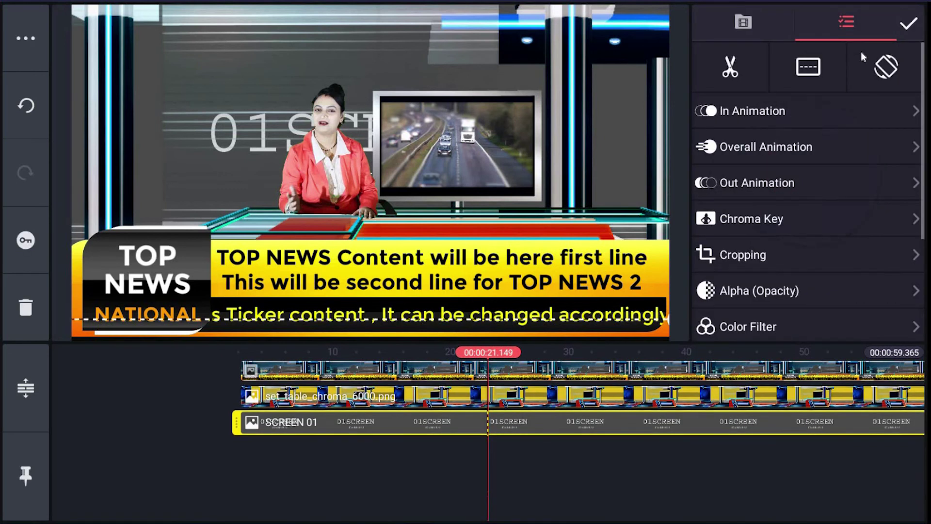
{"action": "left_click", "coordinate": [743, 22]}
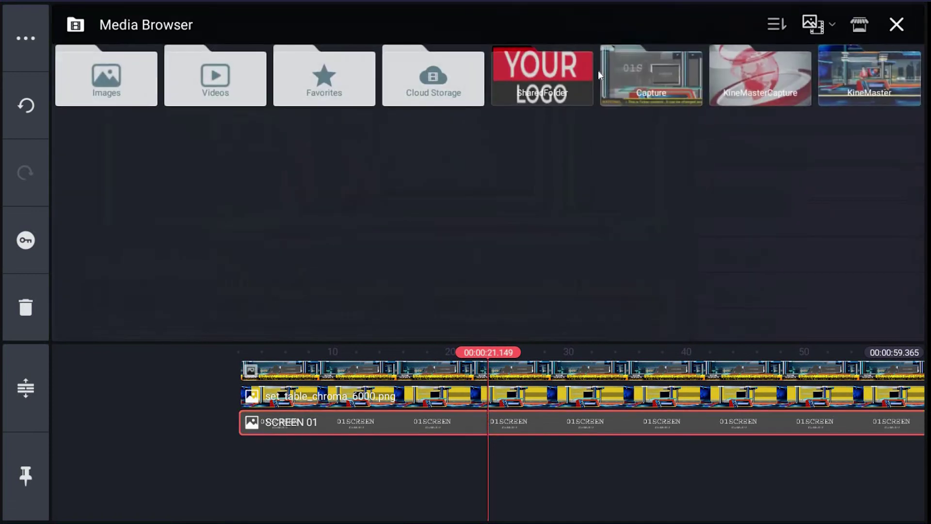
{"action": "left_click", "coordinate": [556, 89]}
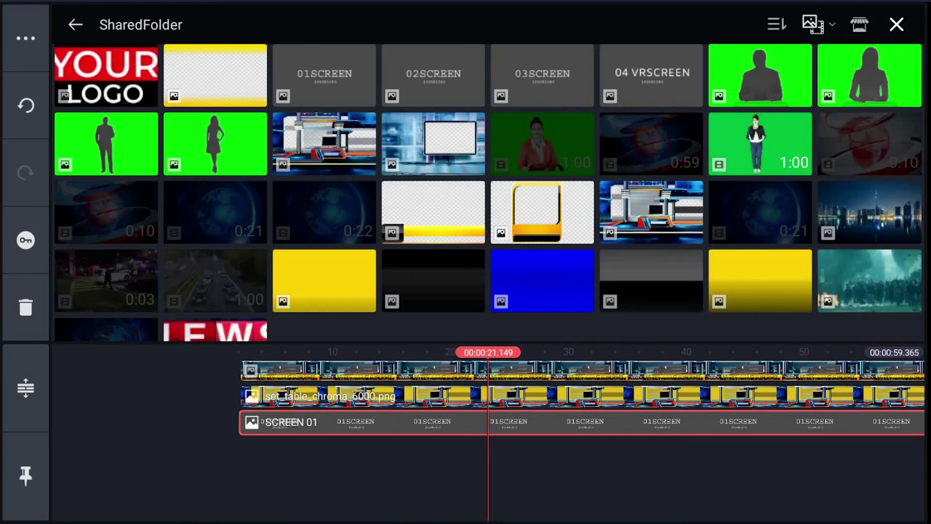
{"action": "left_click", "coordinate": [867, 227]}
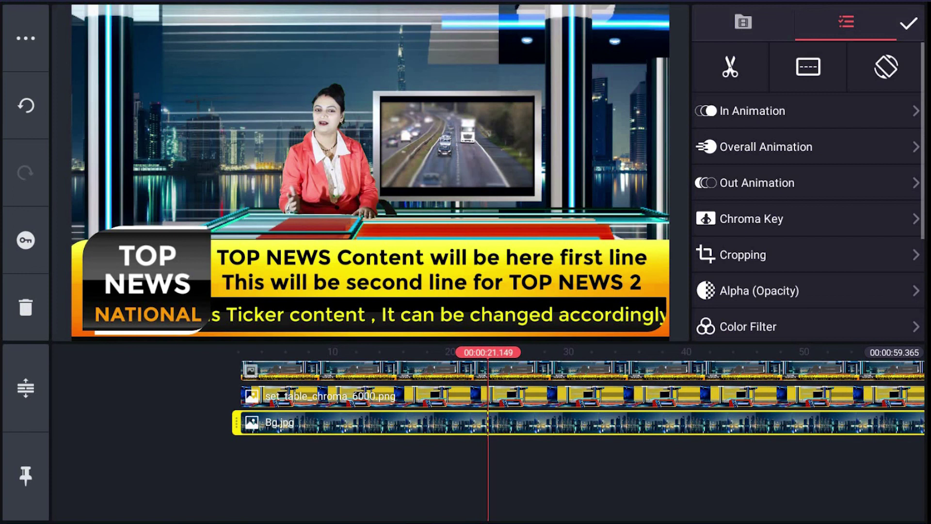
{"action": "left_click", "coordinate": [345, 488]}
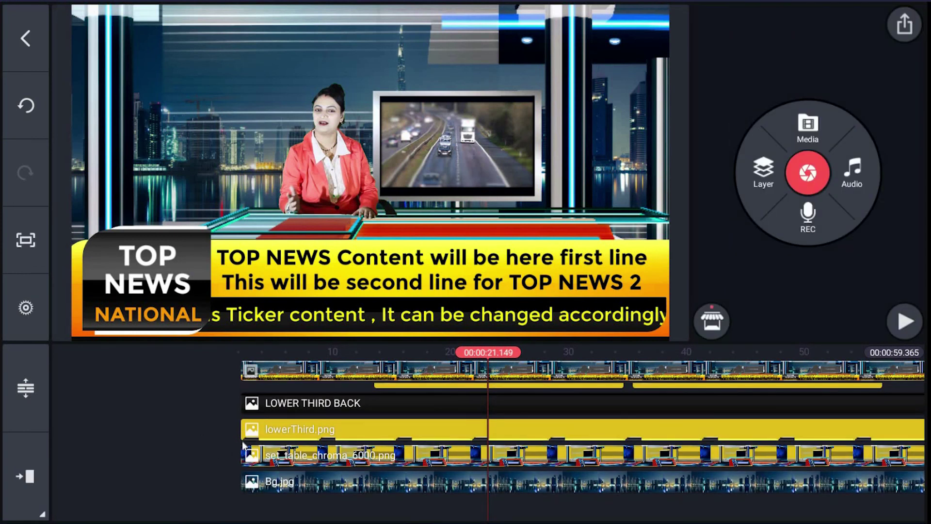
Step: Drag the playhead back to 00:00:00.000 at the project start
{"action": "left_click_drag", "start_coordinate": [243, 442], "coordinate": [484, 464]}
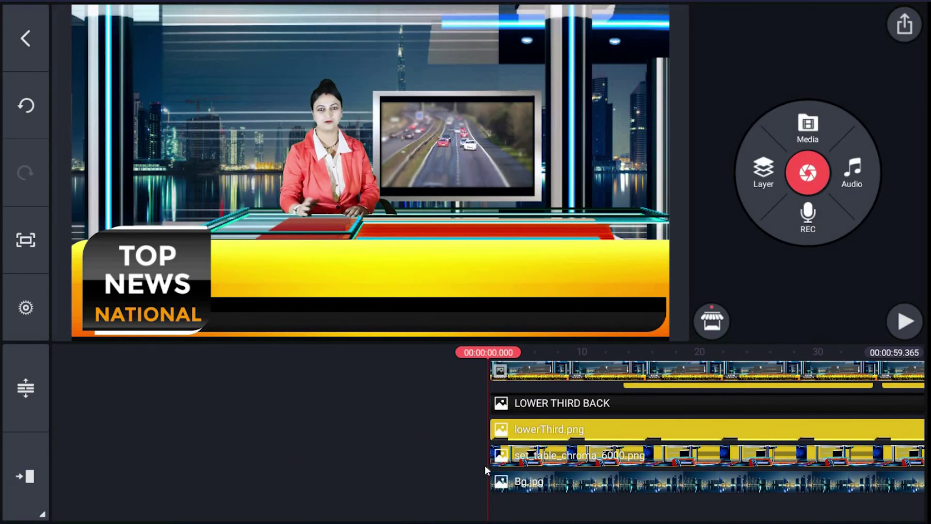